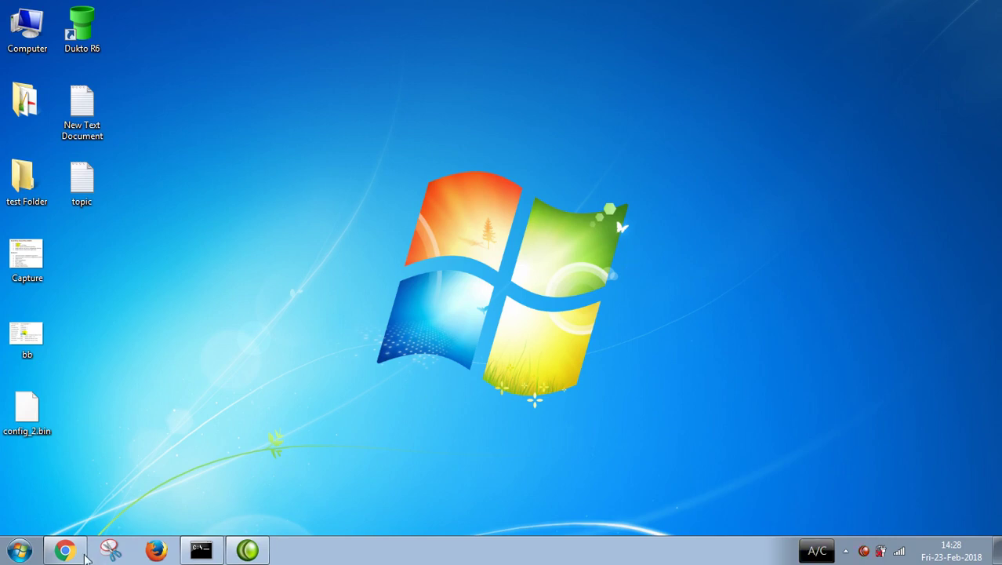
Step: Restore the Chrome window showing the Pure MODEM image search results
click(81, 554)
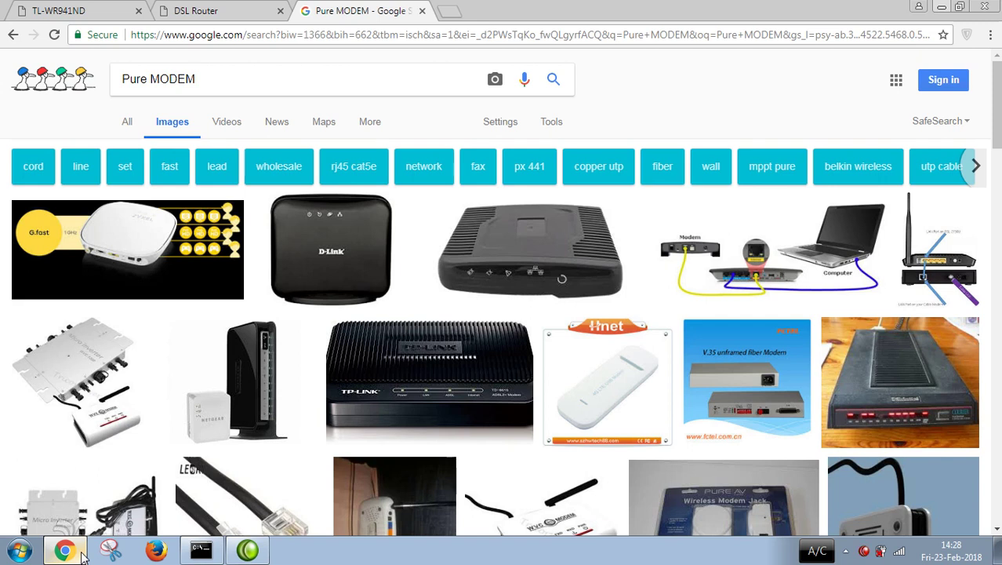
Step: View the modem-to-router-to-computer wiring diagram larger, then minimize Chrome
click(729, 257)
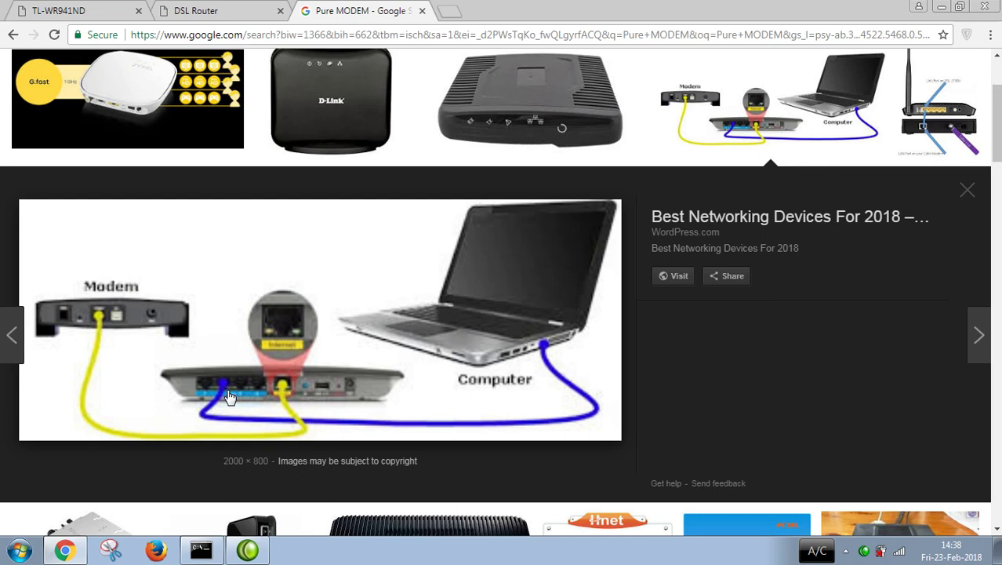
click(943, 10)
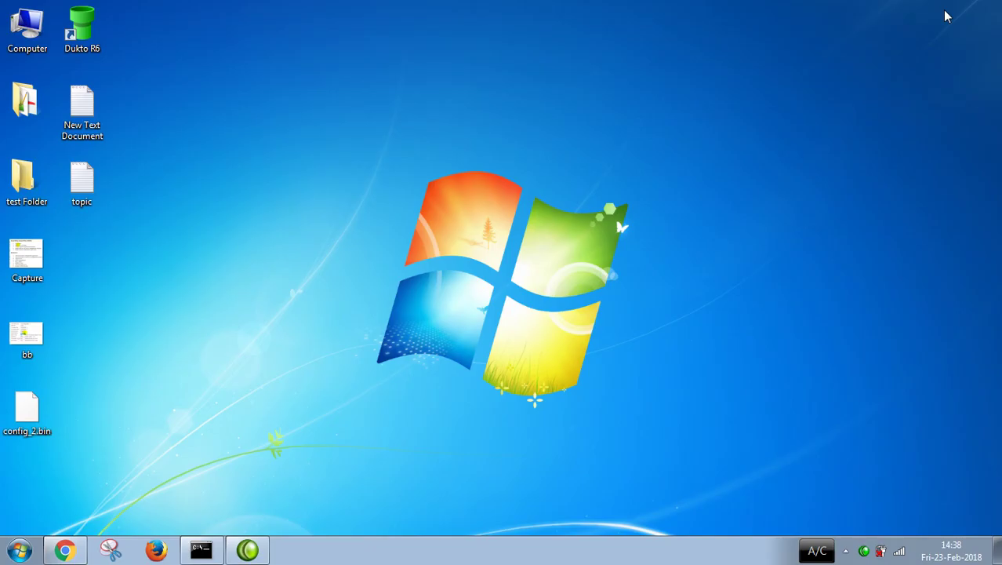
Step: Check the wireless list (CoreLinks, TP-LINK_D88B76), then restore Chrome with a new blank tab
mouse_move(903, 553)
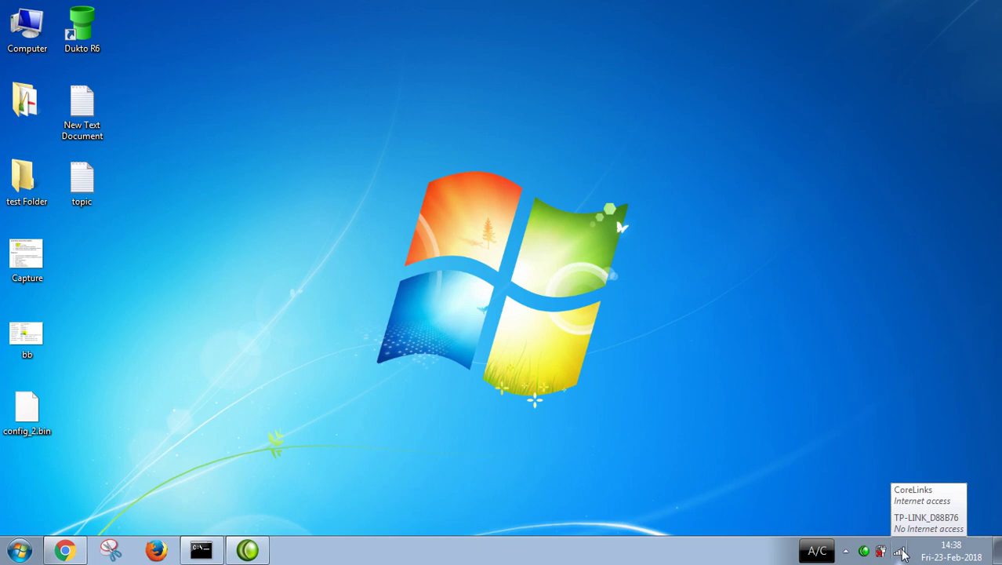
click(900, 552)
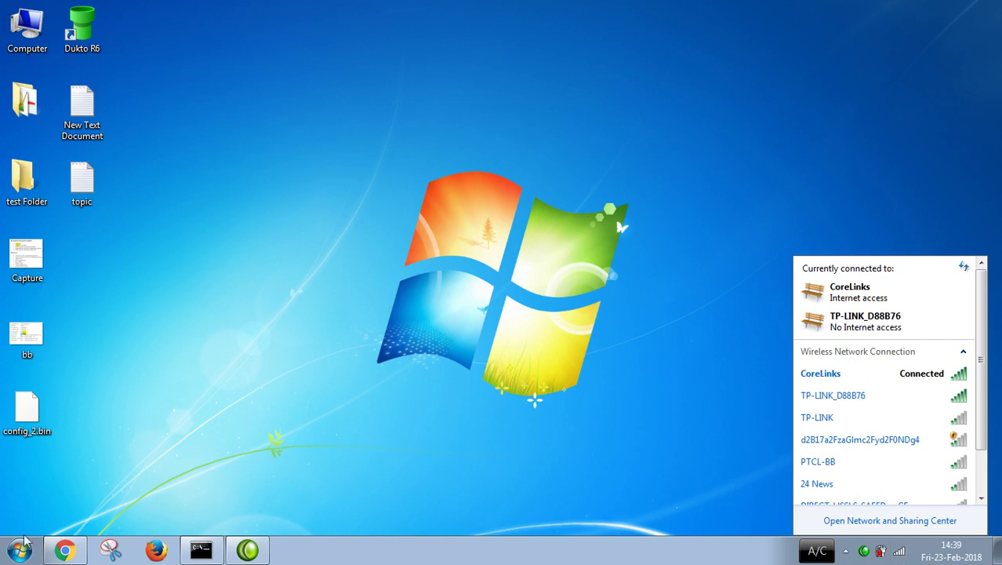
click(74, 553)
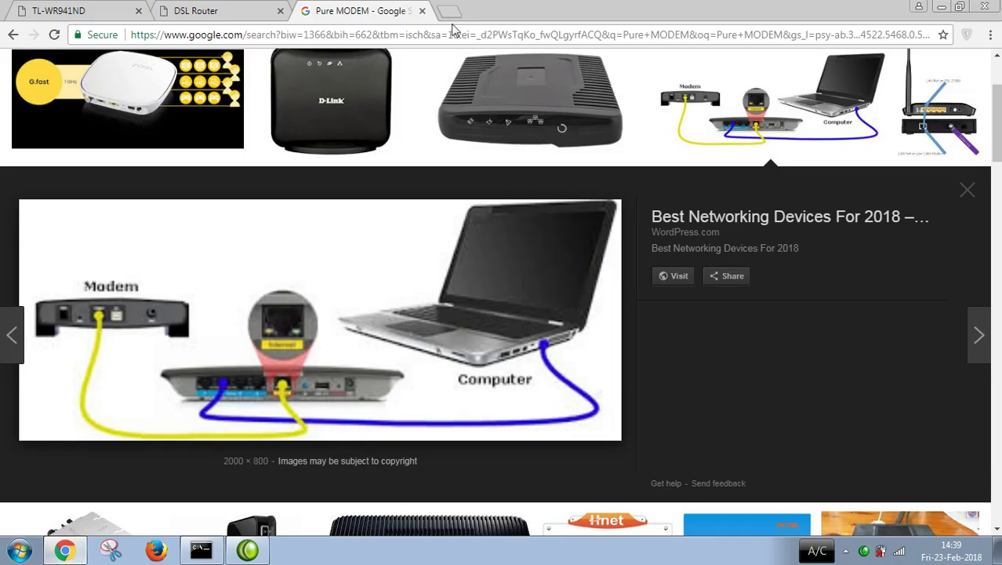
click(449, 14)
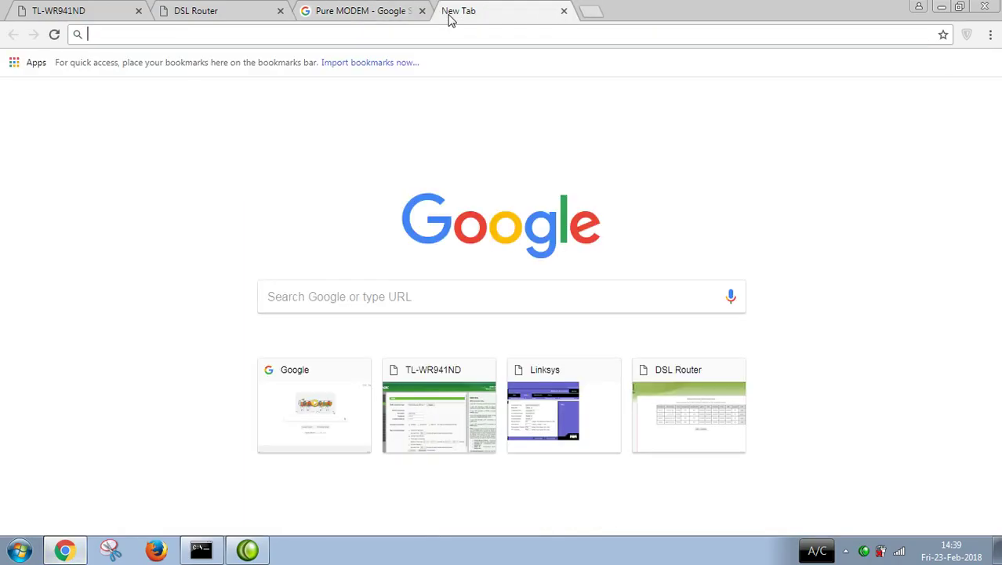
Step: Run ipconfig in Command Prompt to read IPv4 192.168.0.100 and gateway 192.168.0.1
key(super+r)
text(cmd)
key(Return)
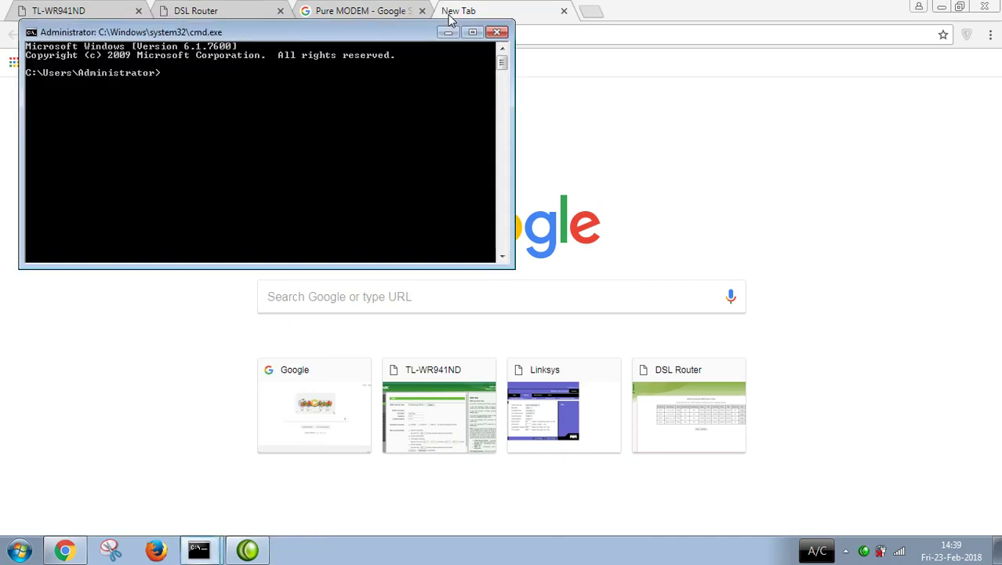
text(ipconfig)
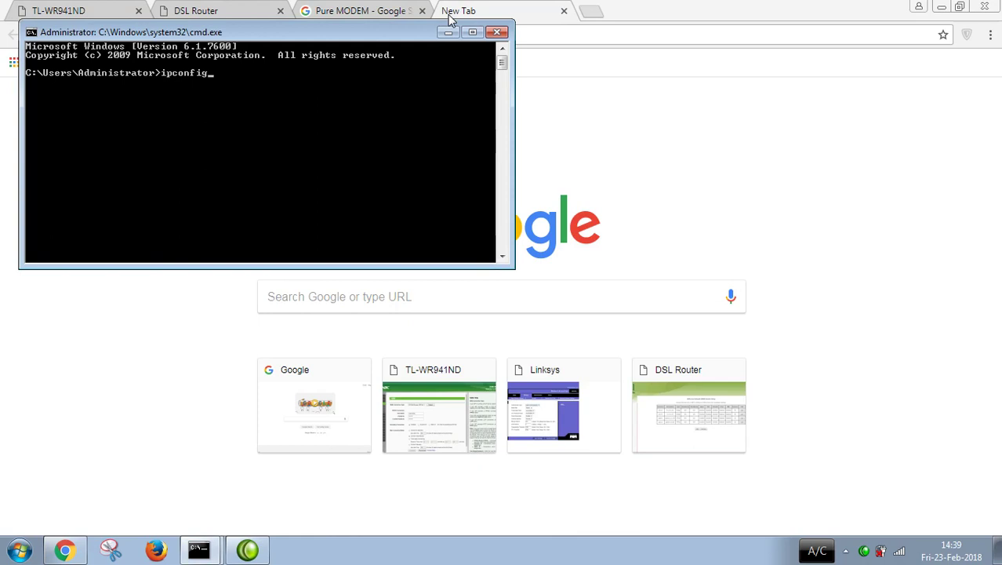
key(Return)
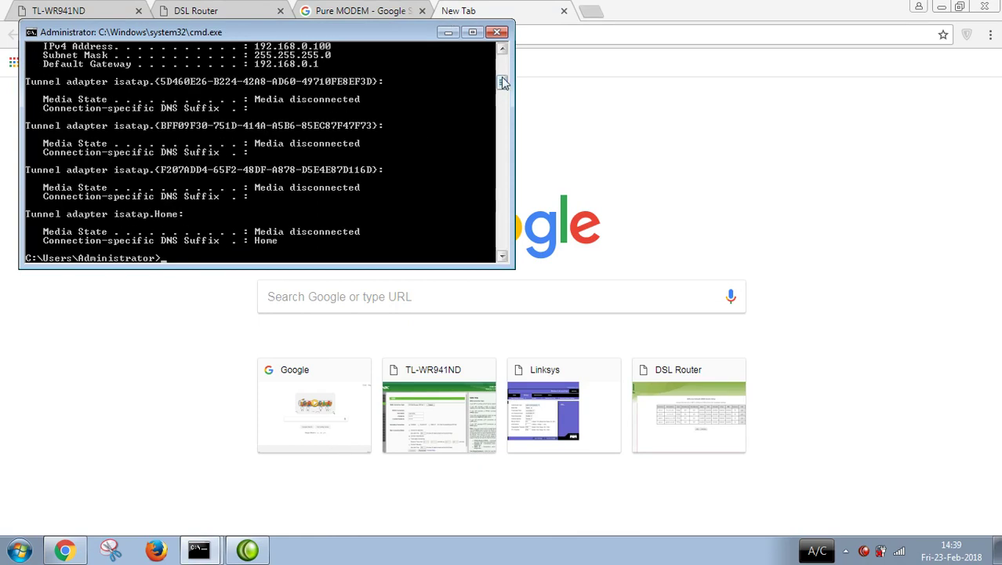
click(502, 50)
click(502, 50)
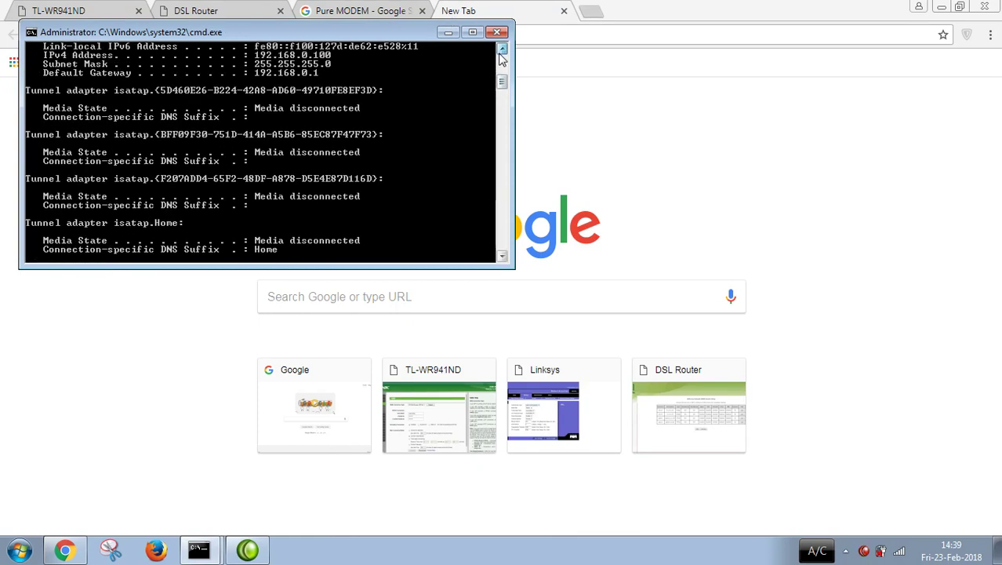
click(502, 50)
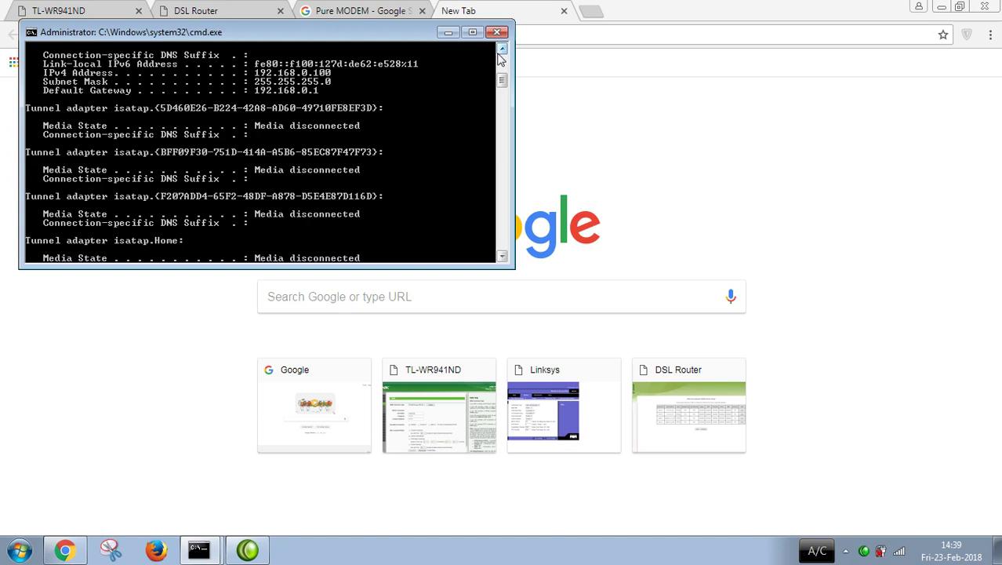
click(448, 32)
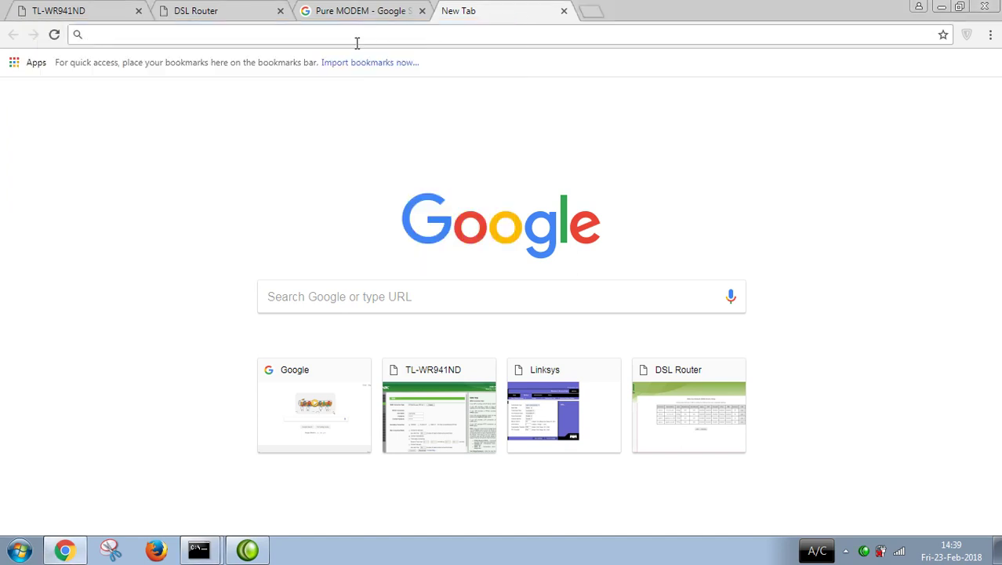
text(goo)
key(Right)
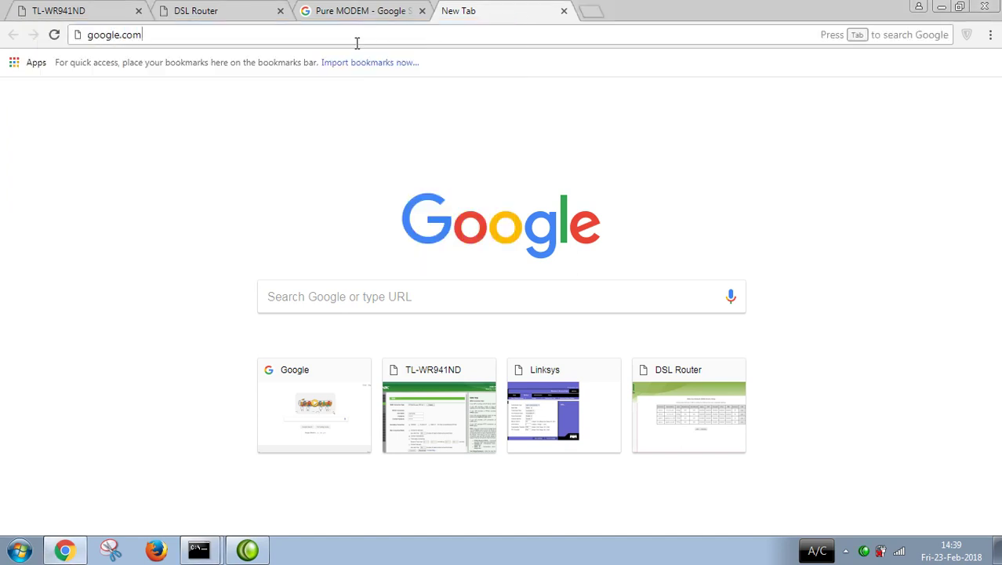
key(Return)
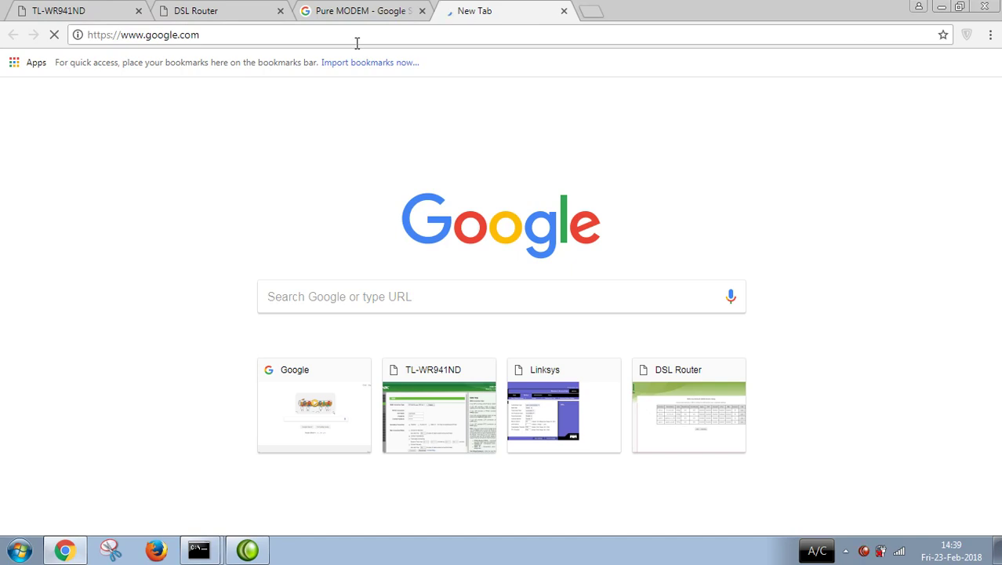
mouse_move(899, 553)
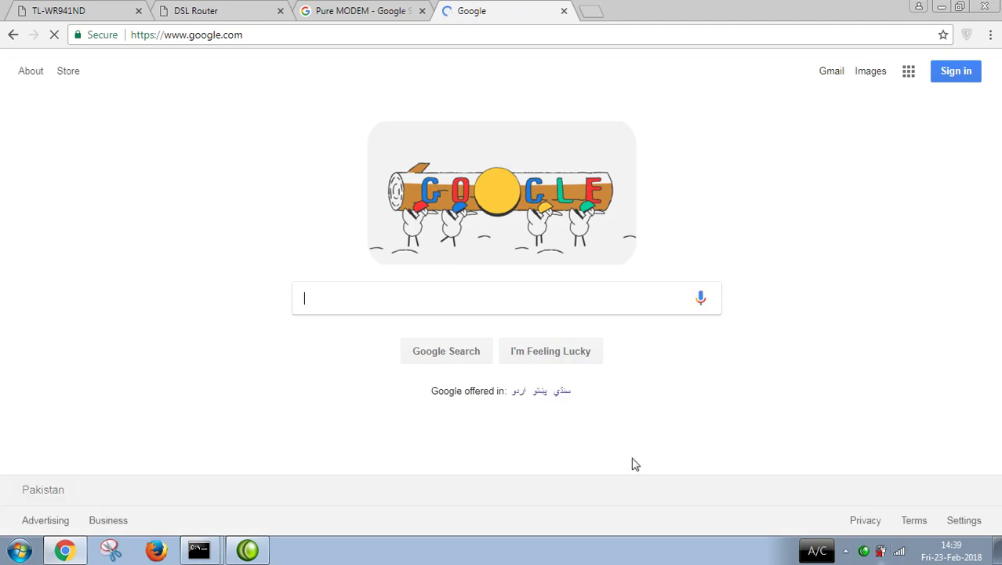
text(what is my ip)
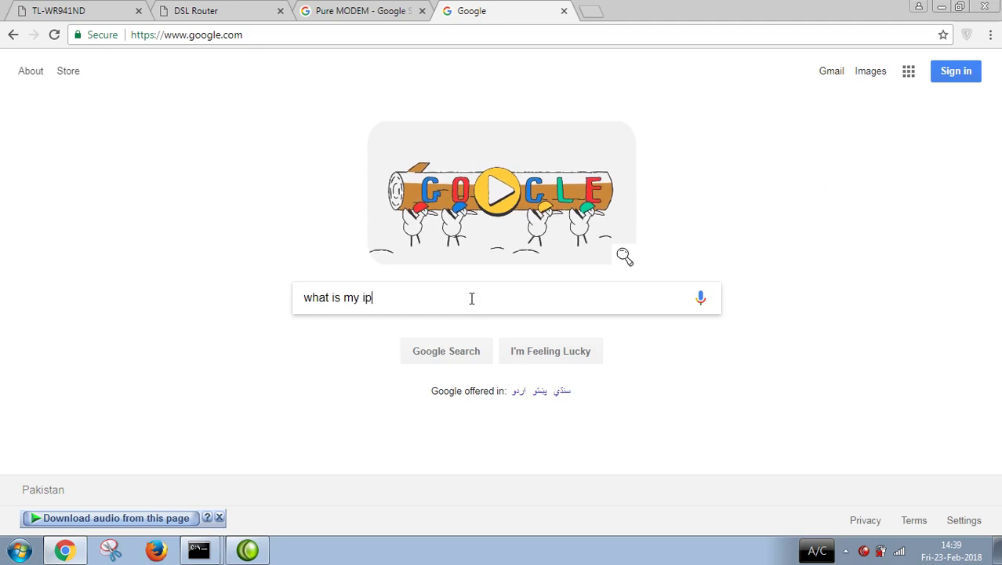
key(Return)
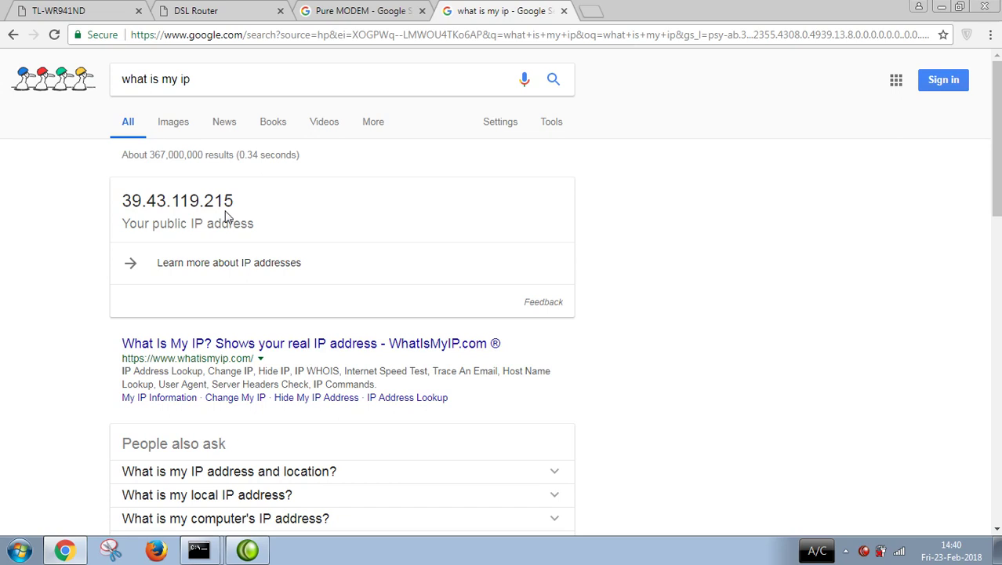
key(alt)
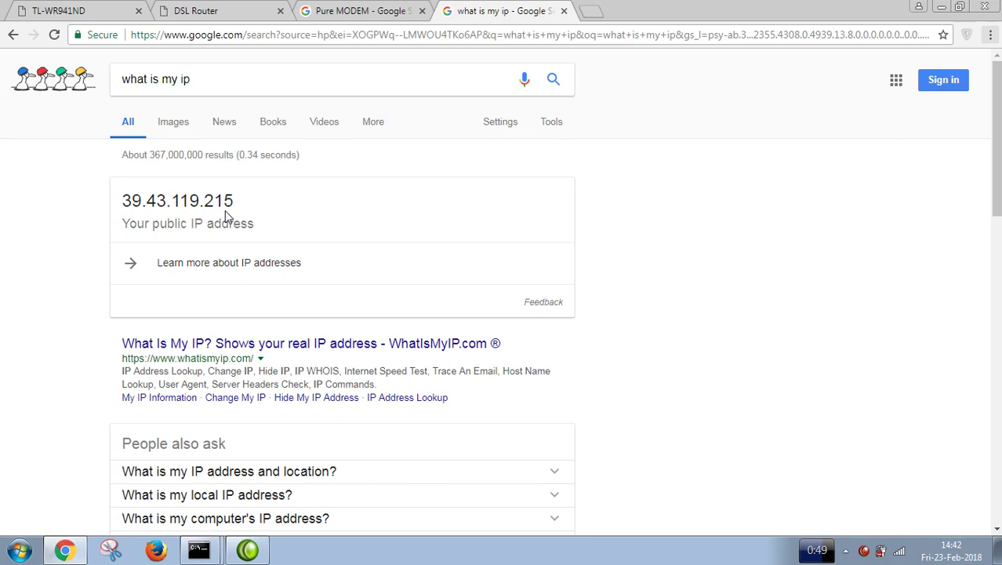
click(940, 7)
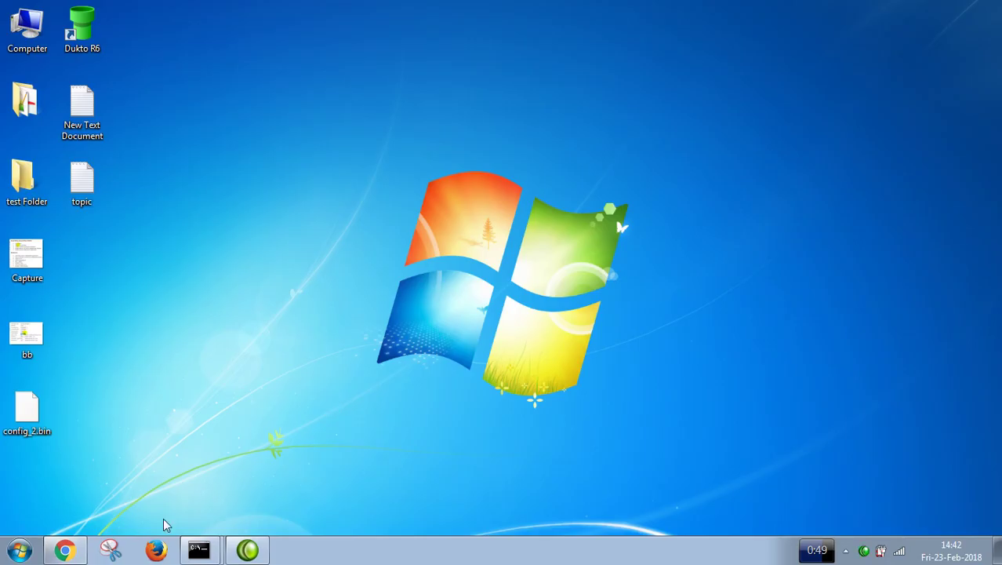
Step: Load the PTCL router admin page at 10.0.0.1 in a new Chrome tab
click(66, 552)
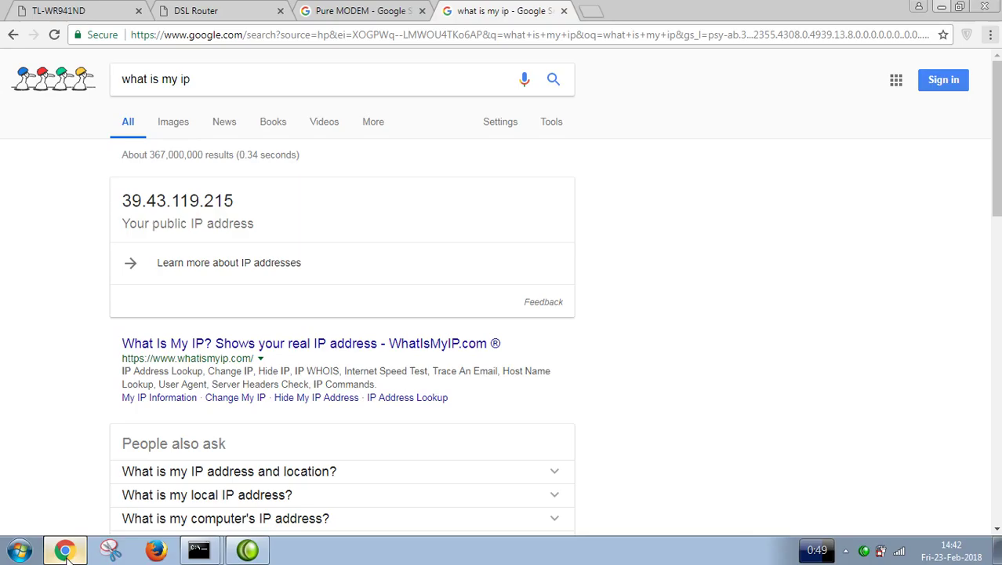
click(589, 12)
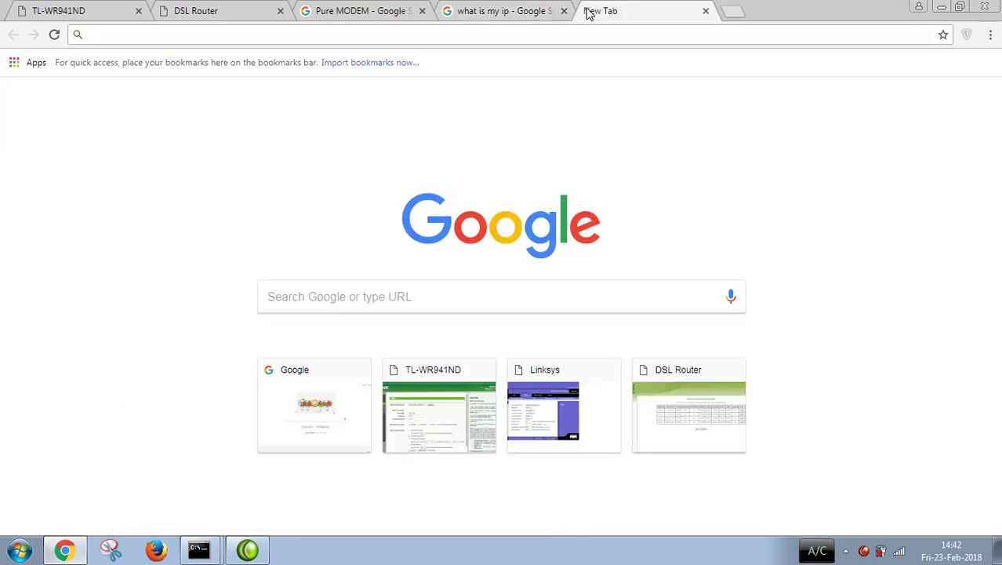
text(1)
key(BackSpace)
key(BackSpace)
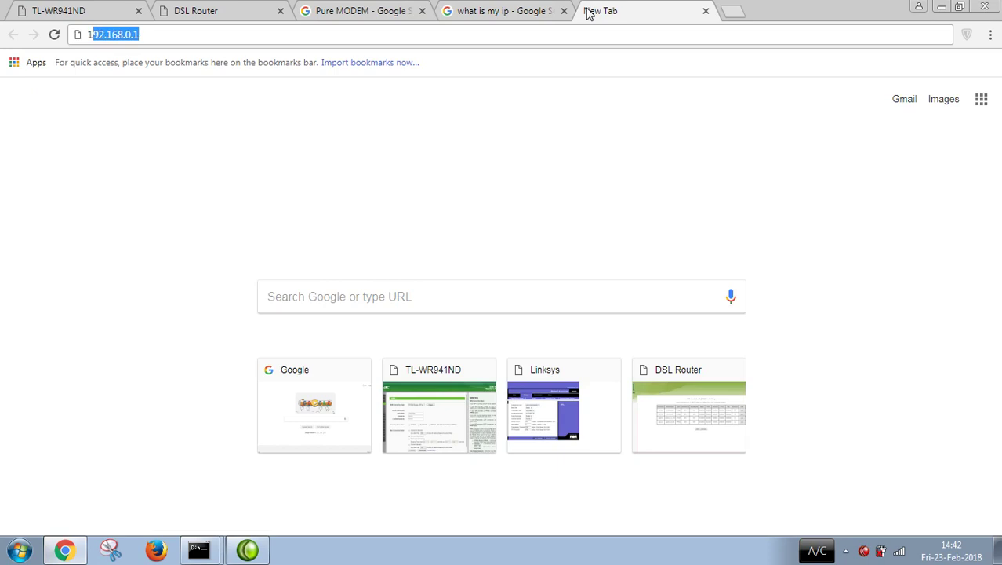
text(10)
key(Return)
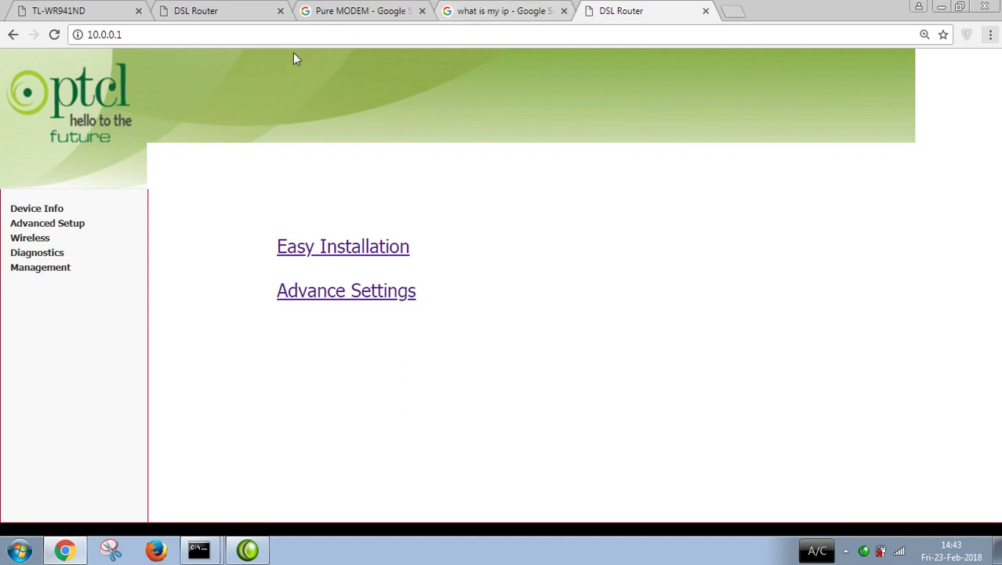
Step: Reload 10.0.0.1 and open Easy Installation showing the stored ISP username and password
click(201, 32)
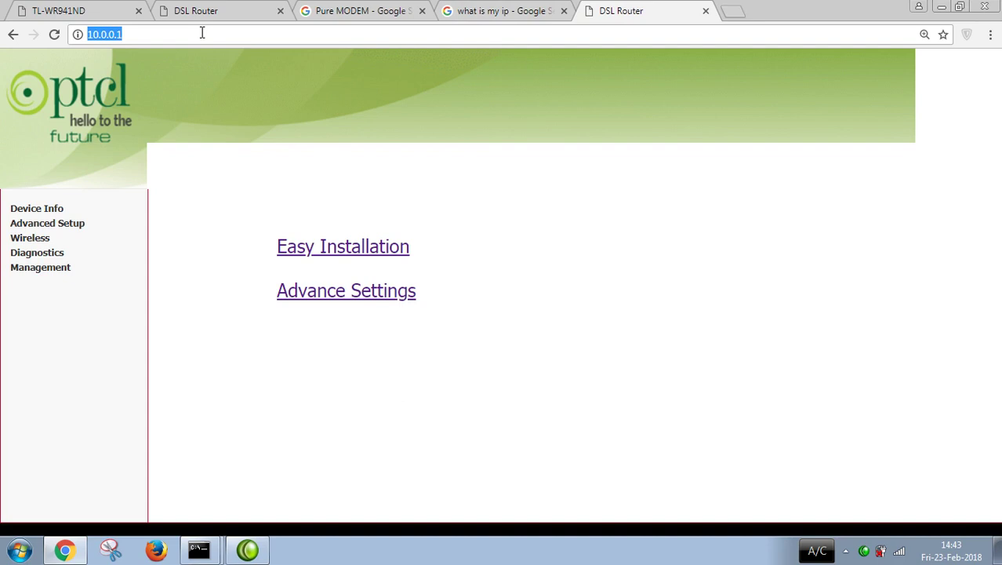
key(Return)
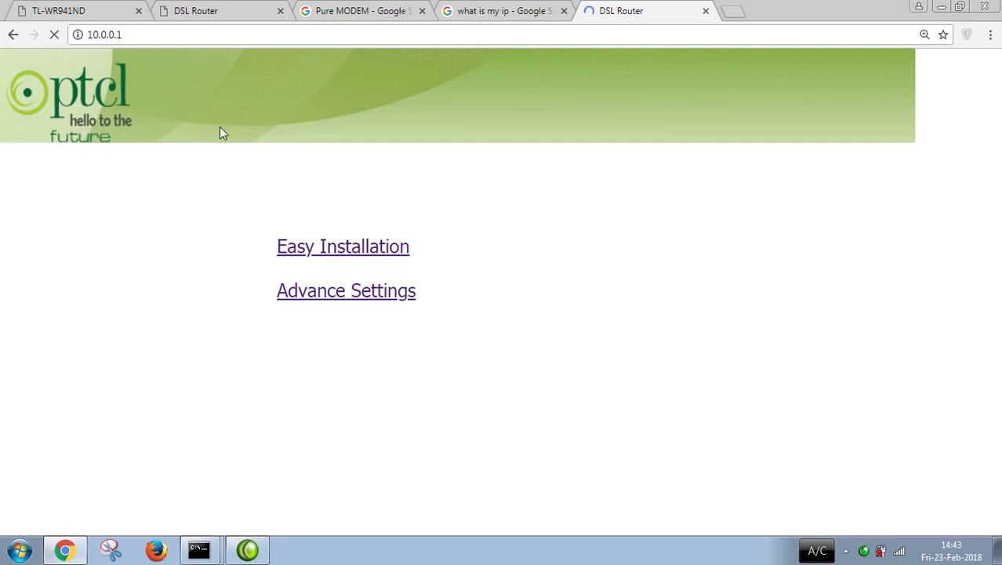
click(331, 246)
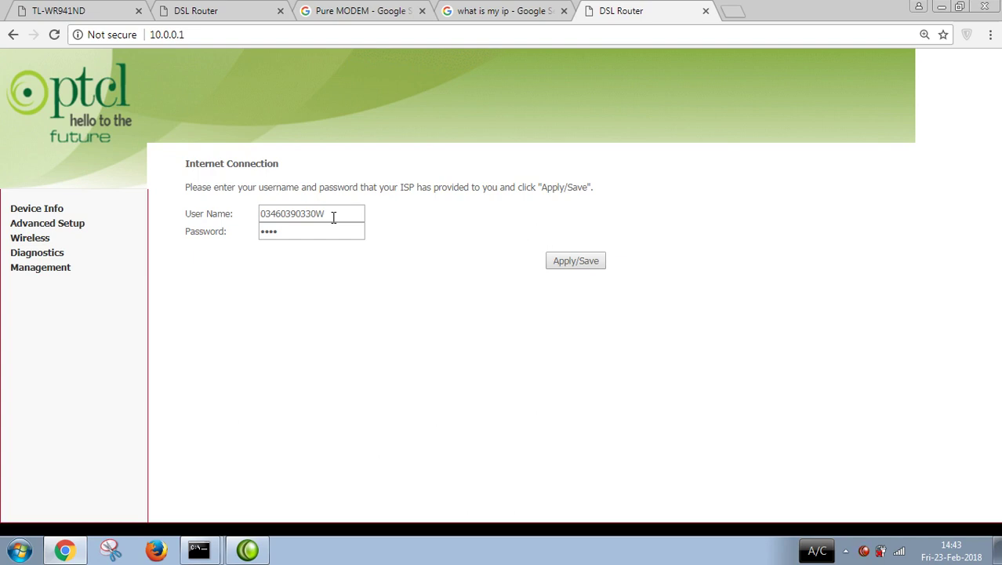
click(111, 554)
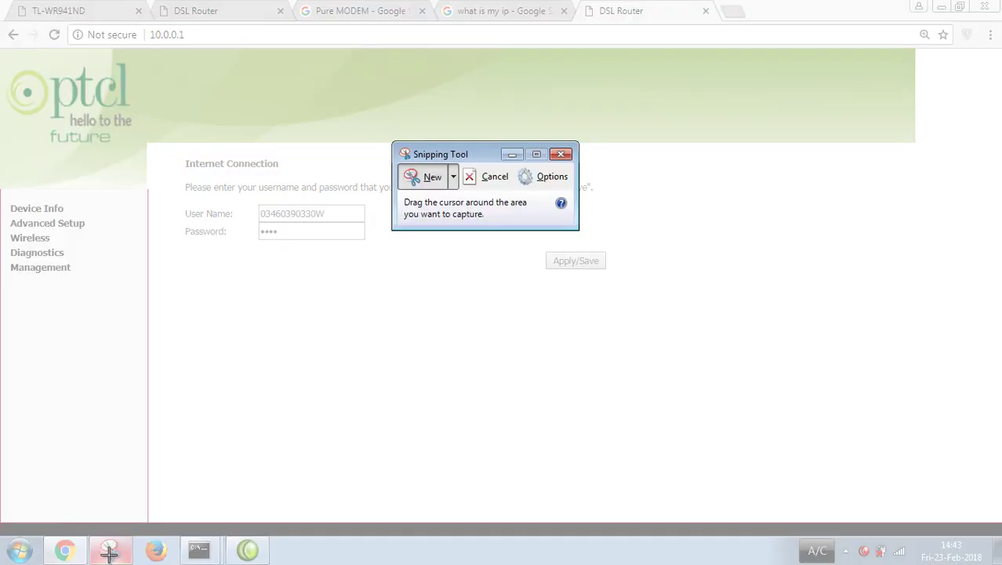
Step: Snip the full-screen Internet Connection page with the ISP credentials, then return to the User Name field
drag(1, 2, 1000, 563)
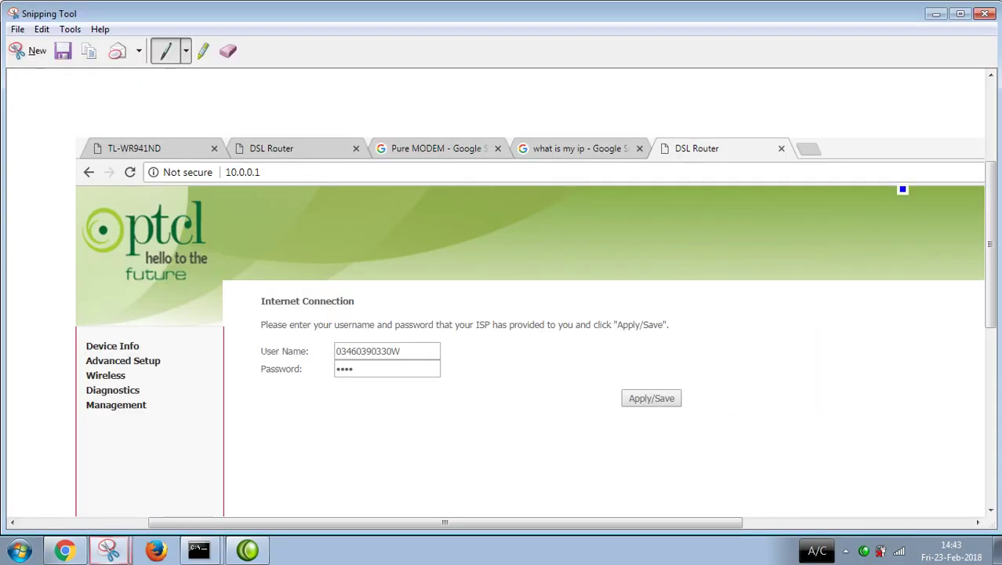
click(935, 14)
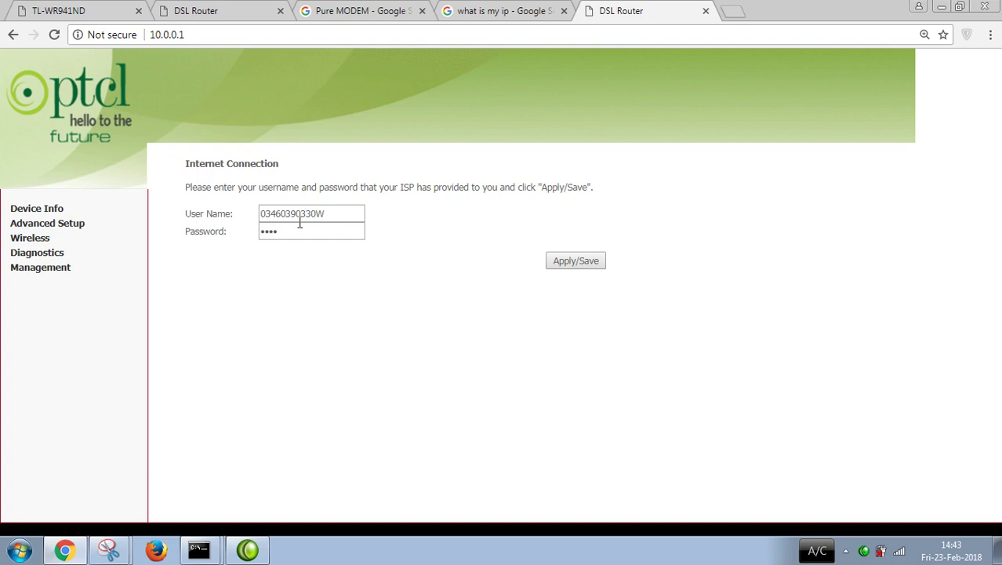
click(326, 215)
Step: Remove the atm1.1, atm3.1, ppp0.1 and ppp1.1 services under Advanced Setup > WAN Service
click(69, 227)
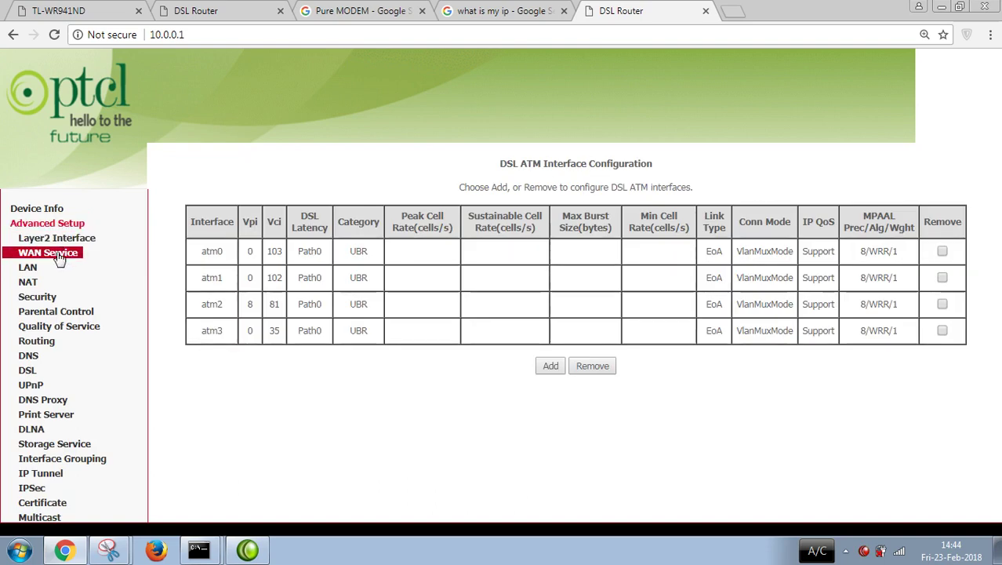
click(59, 254)
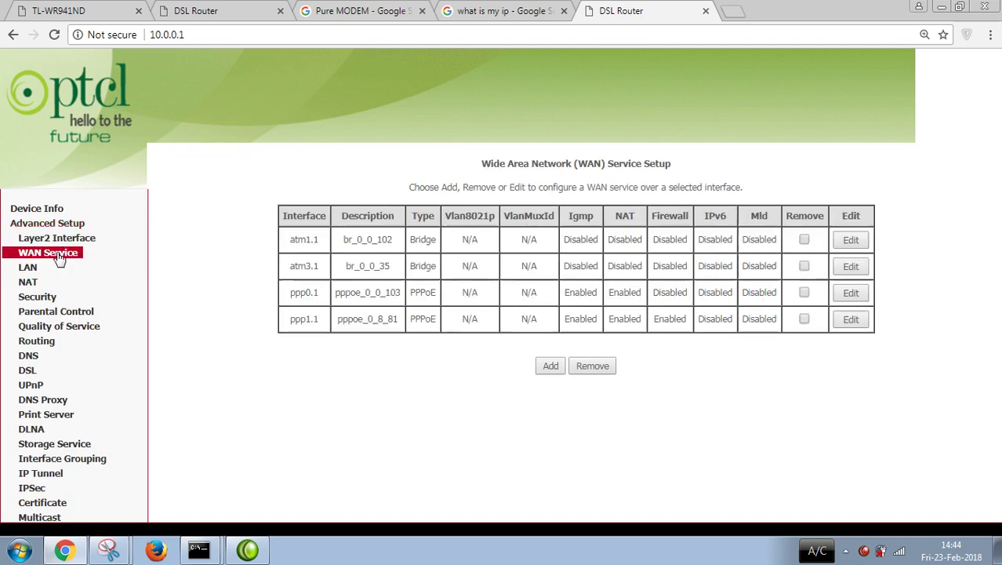
click(806, 240)
click(805, 267)
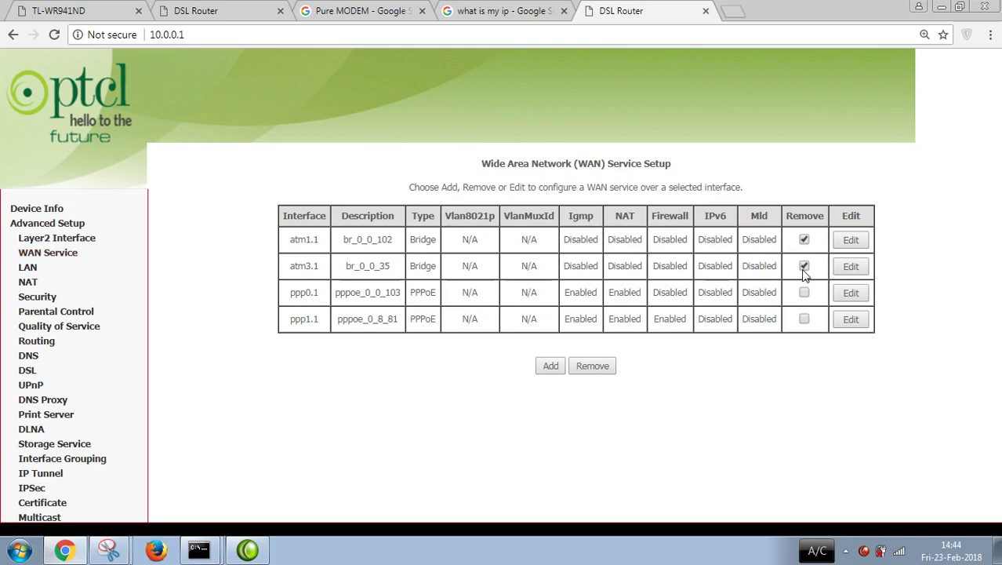
click(805, 293)
click(806, 320)
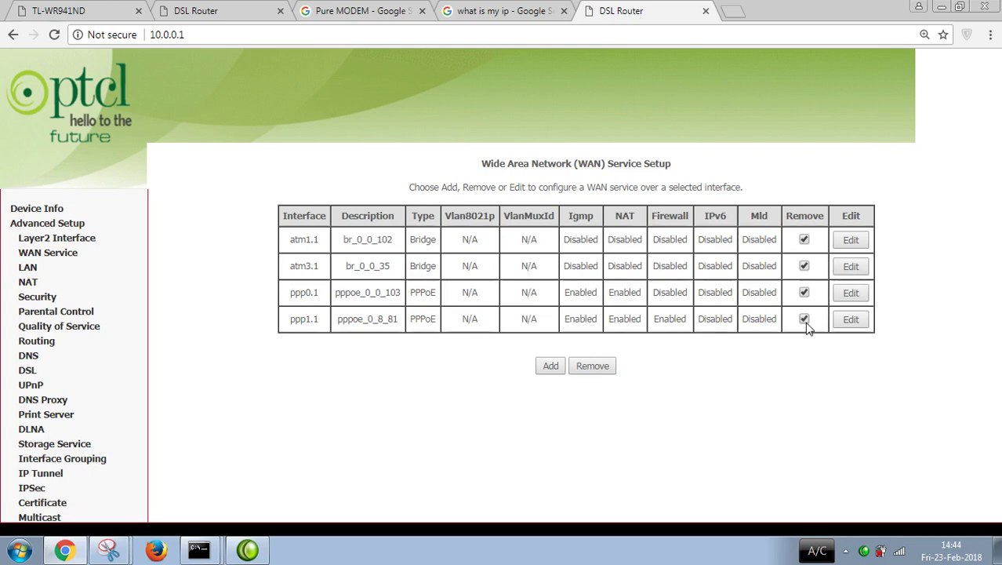
click(593, 366)
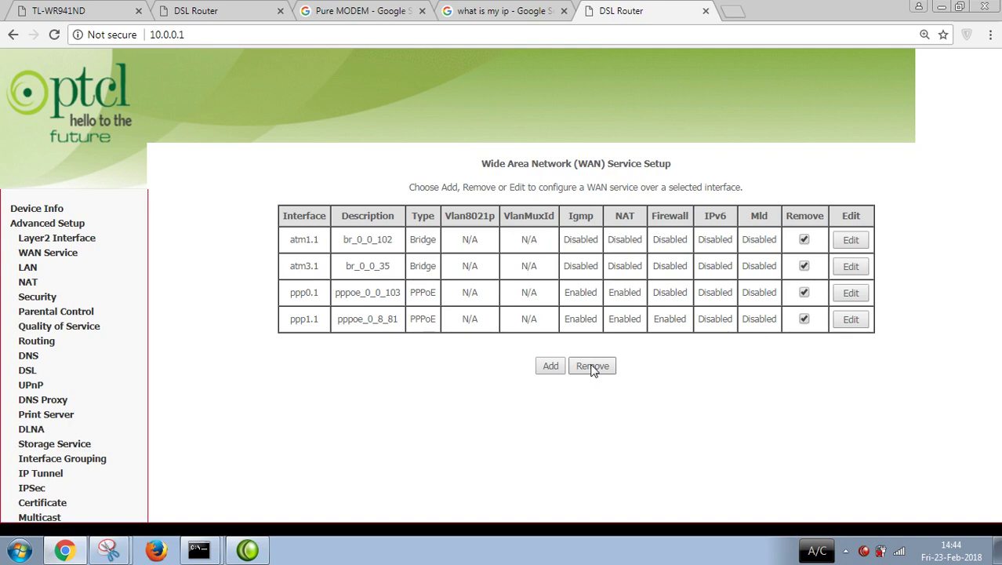
click(593, 366)
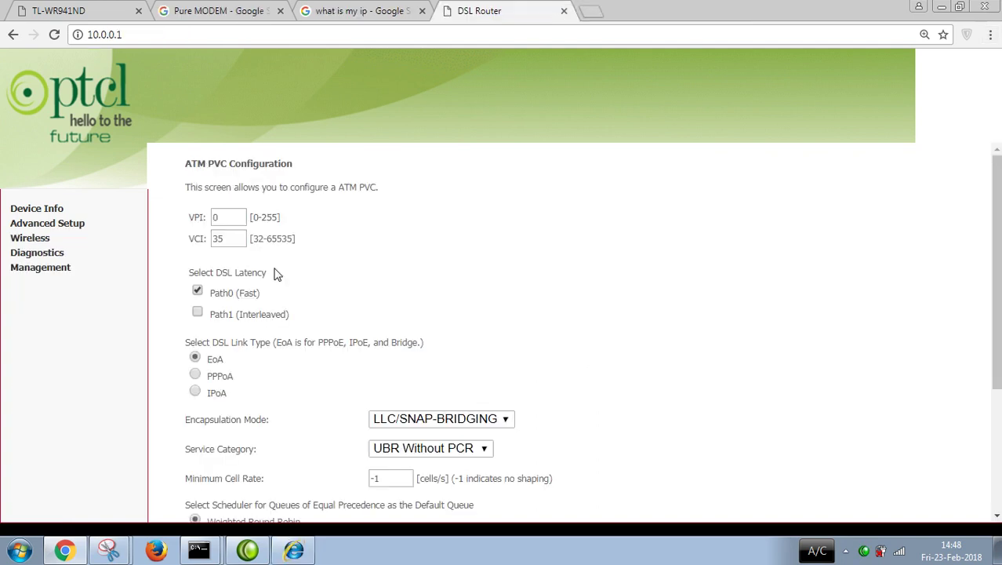
scroll(997, 165, down, 1)
scroll(998, 165, up, 1)
Step: Change the PVC's VCI value from 35 to 103
click(227, 217)
double_click(229, 239)
key(BackSpace)
text(102)
click(634, 241)
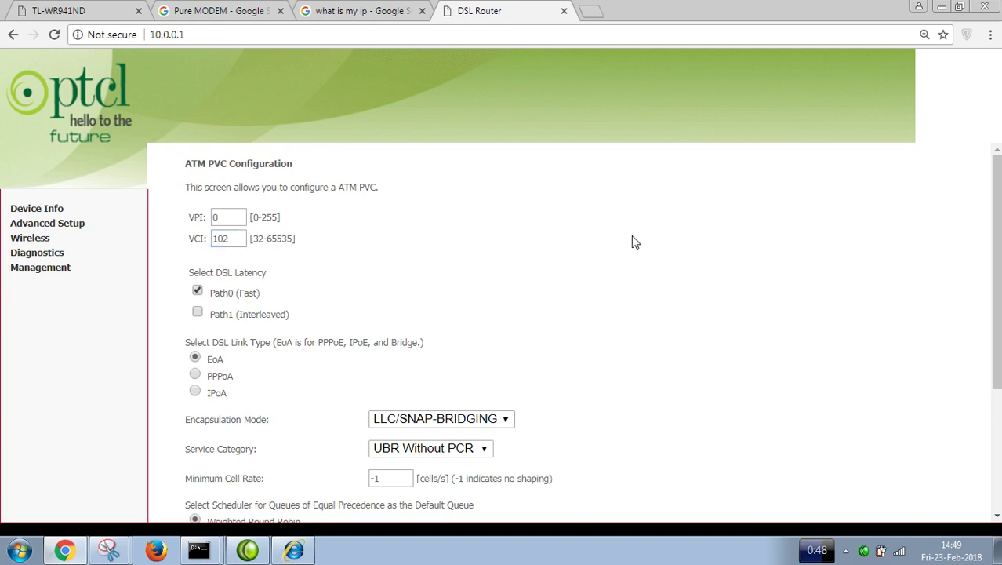
click(231, 240)
key(BackSpace)
text(3)
Step: Keep LLC/SNAP-BRIDGING encapsulation and Apply/Save the bridged PVC
mouse_move(996, 235)
mouse_down()
mouse_move(996, 277)
mouse_move(996, 235)
mouse_up()
drag(996, 275, 996, 321)
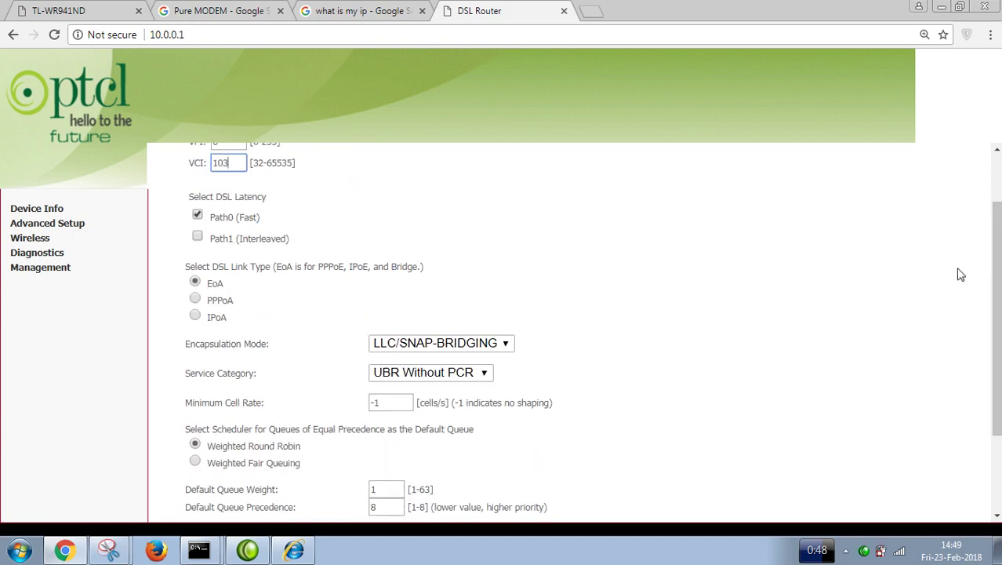
drag(995, 235, 996, 311)
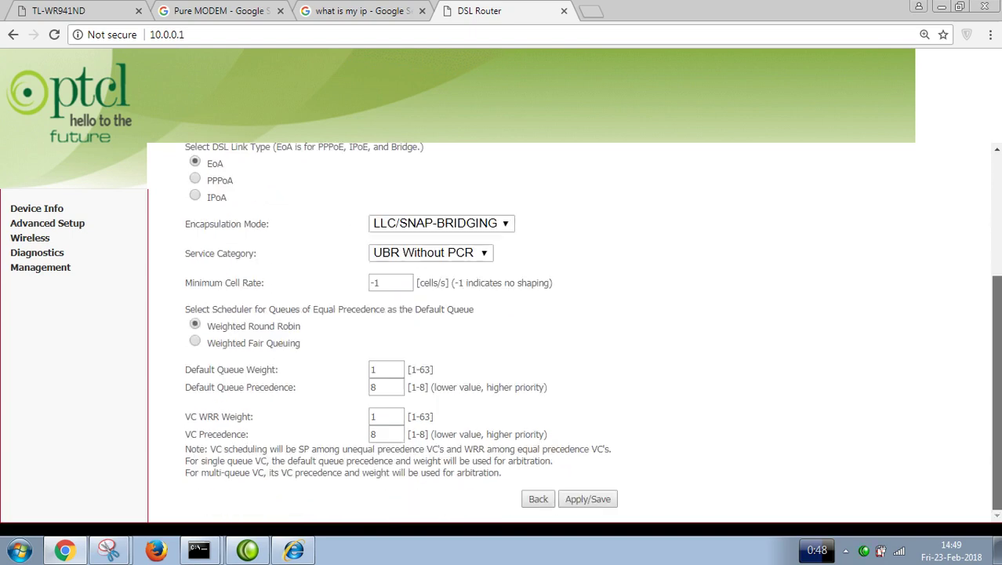
click(478, 227)
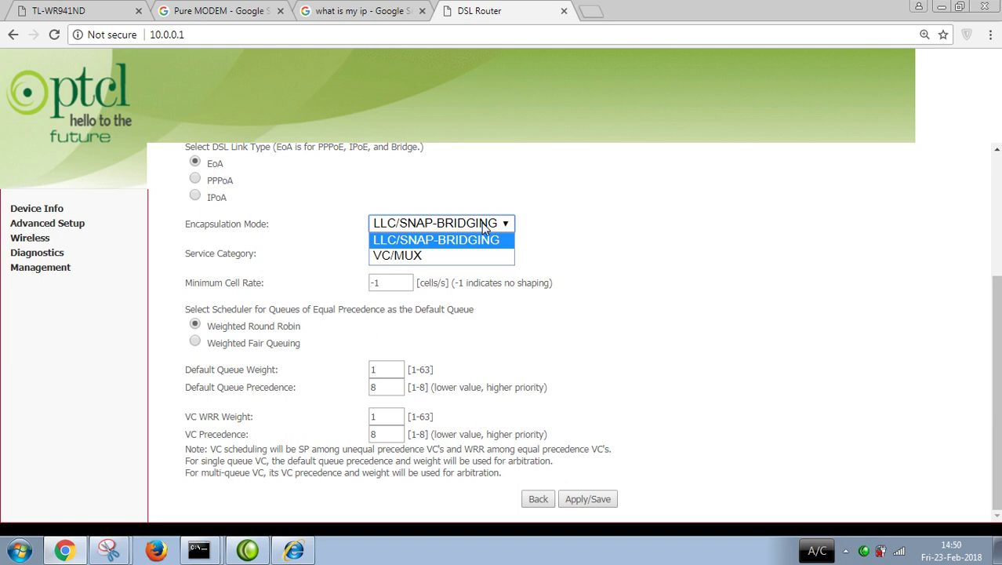
click(425, 243)
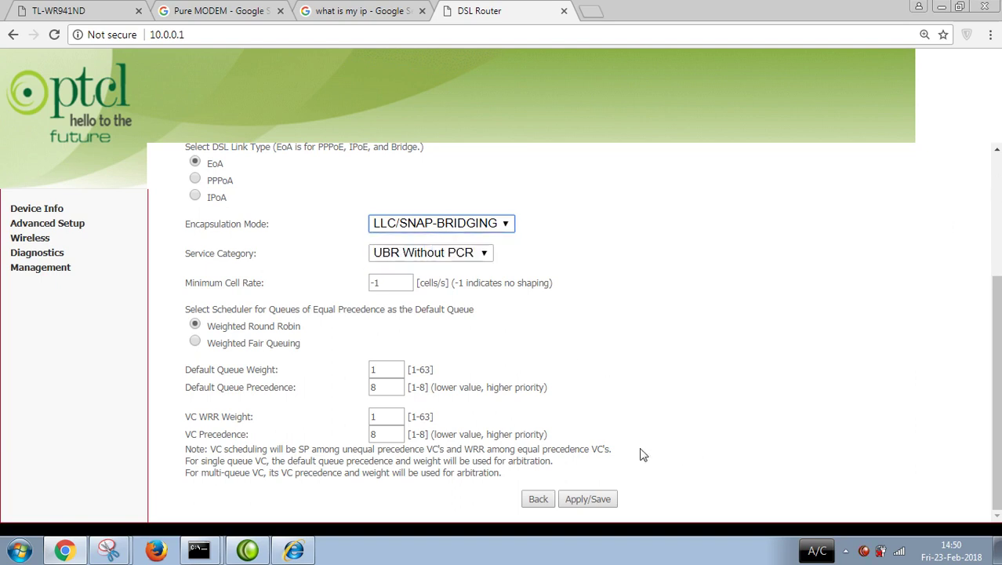
click(571, 506)
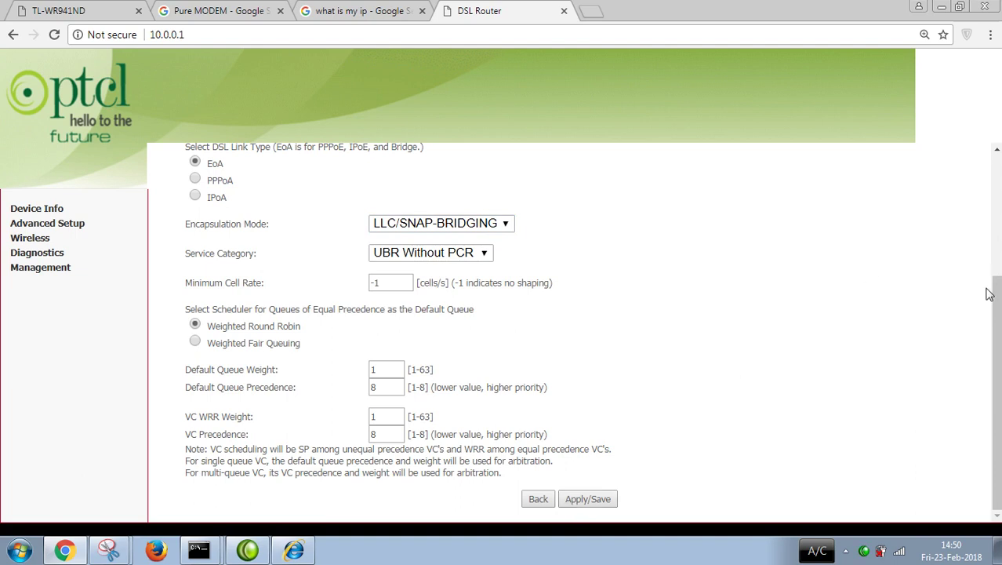
drag(994, 307, 999, 232)
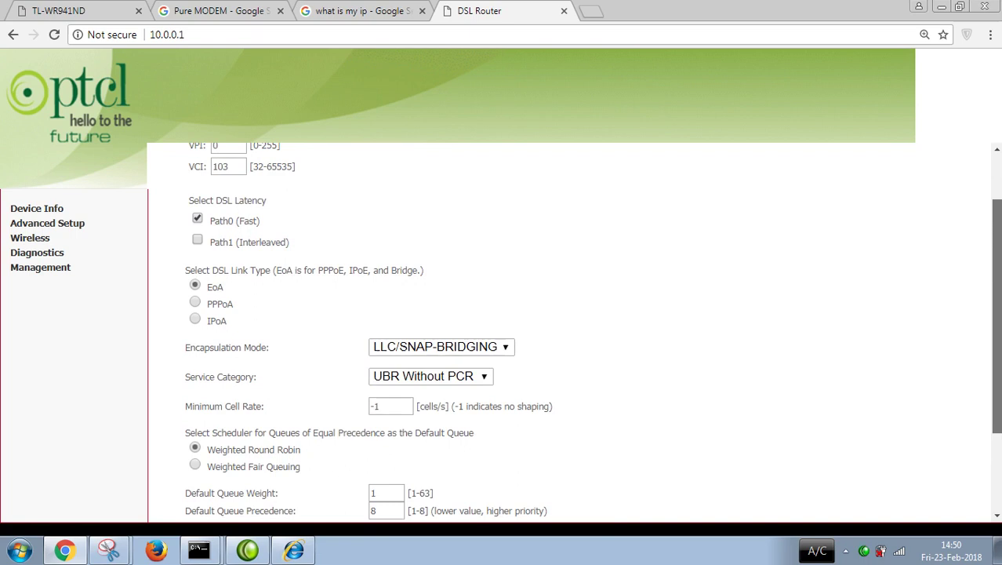
drag(999, 232, 999, 307)
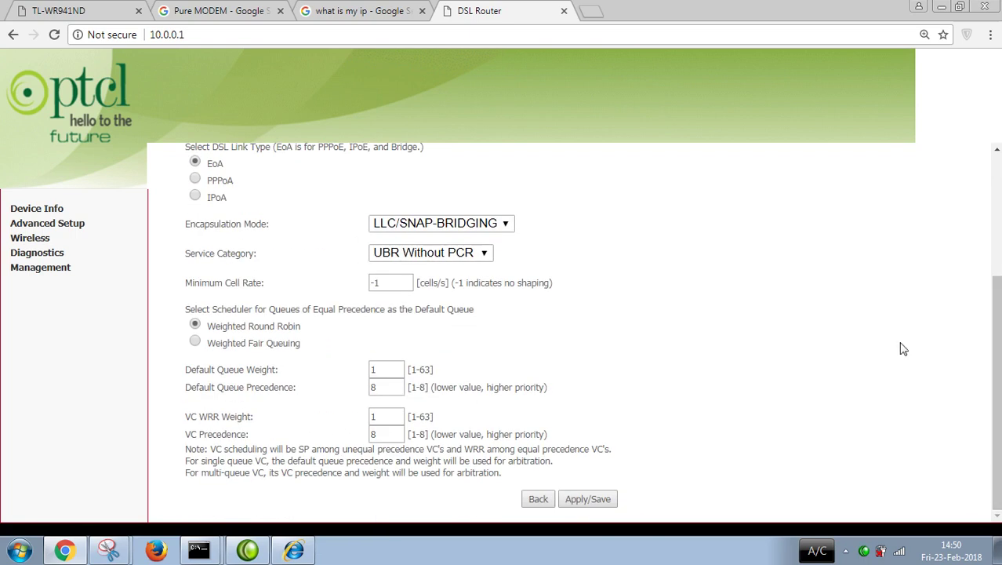
click(590, 502)
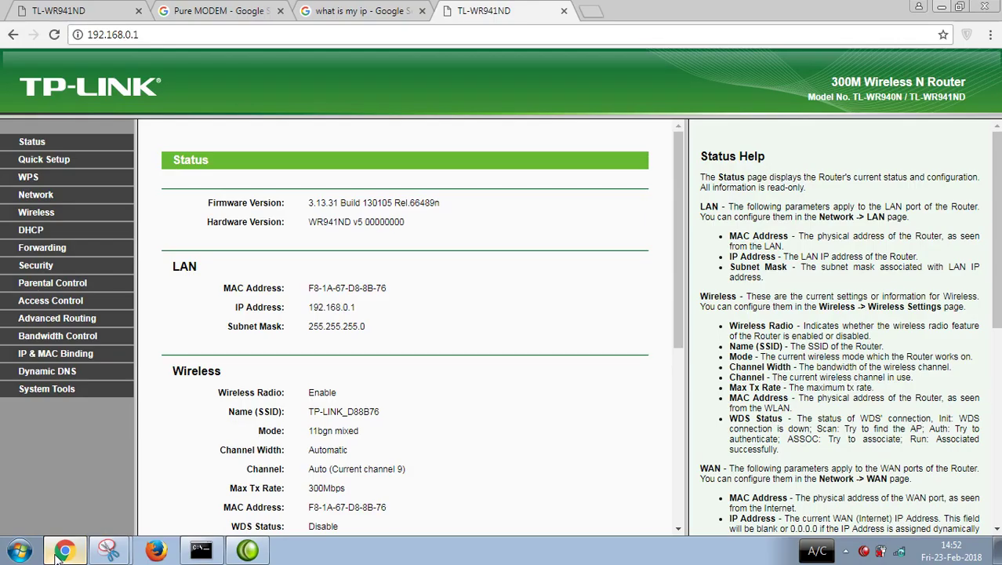
Step: Open the TP-Link router's WAN page and keep PPPoE/Russia PPPoE as the connection type
click(55, 554)
click(44, 196)
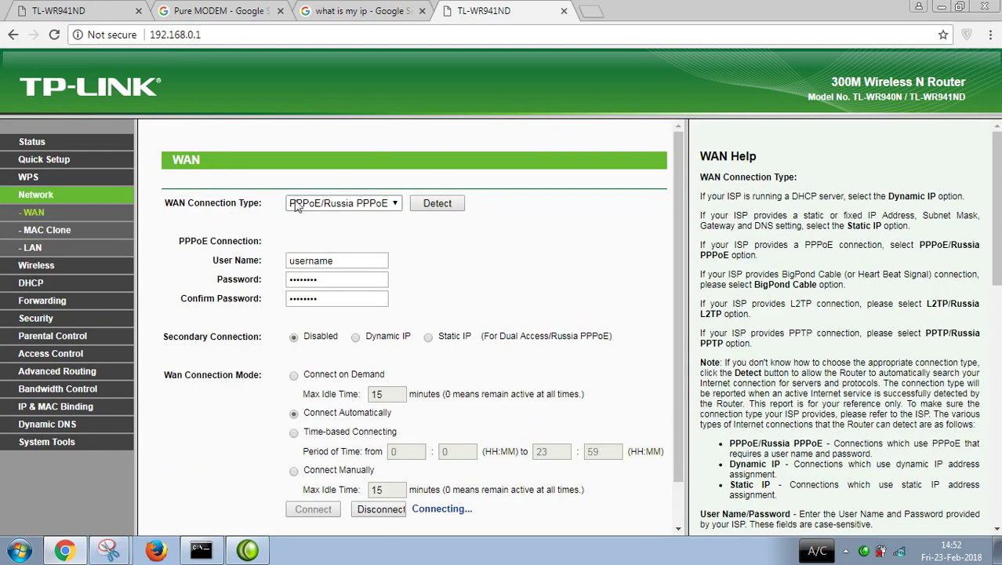
click(349, 205)
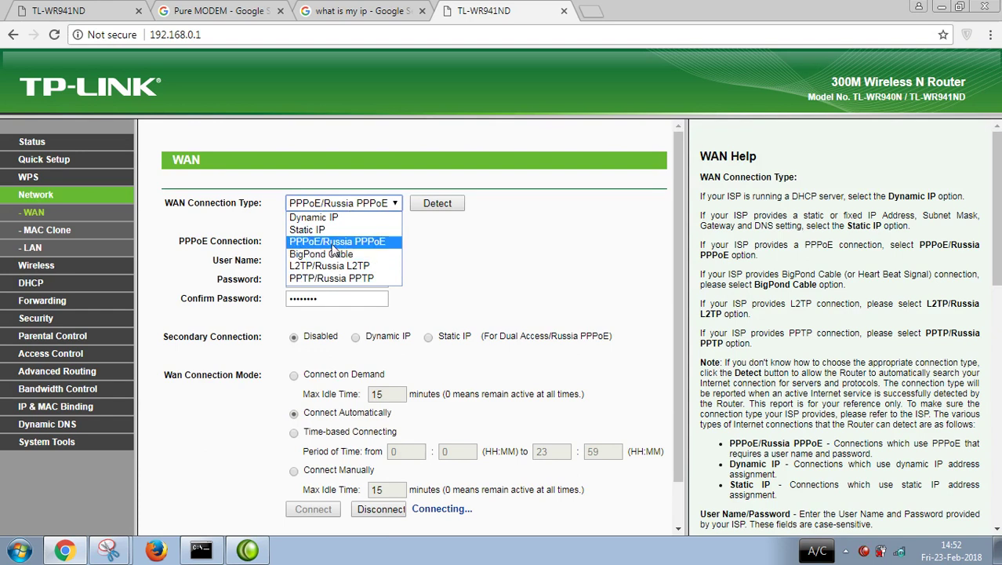
click(335, 243)
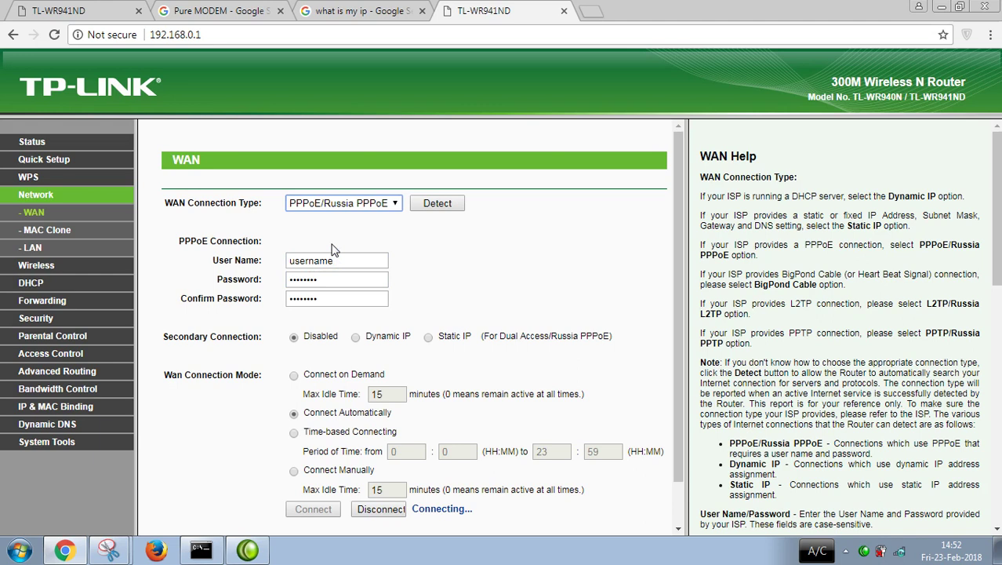
Step: Erase the old PPPoE user name and check the ISP credentials in the captured snip
click(341, 262)
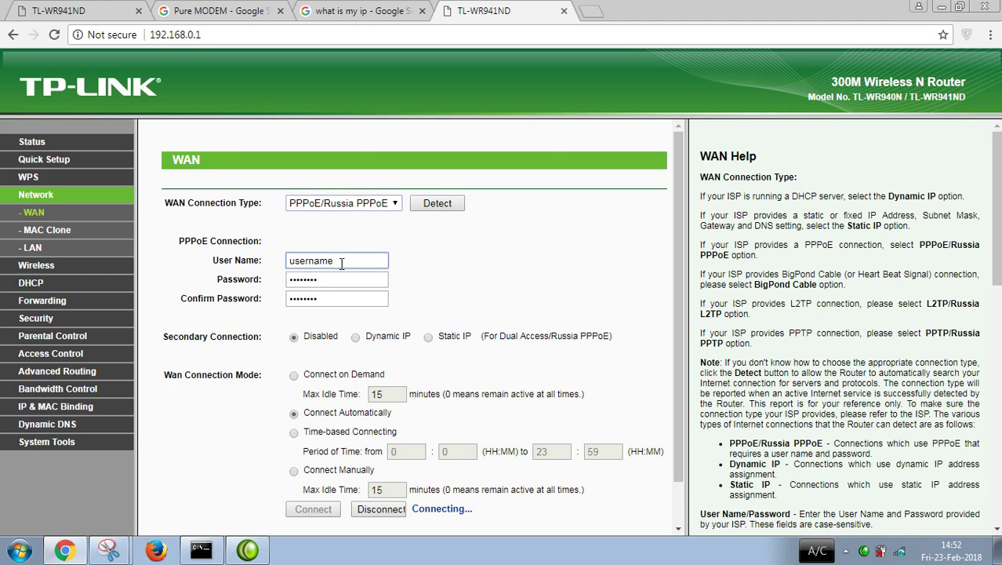
key(BackSpace)
key(BackSpace)
key(BackSpace)
key(BackSpace)
key(BackSpace)
key(BackSpace)
key(BackSpace)
key(BackSpace)
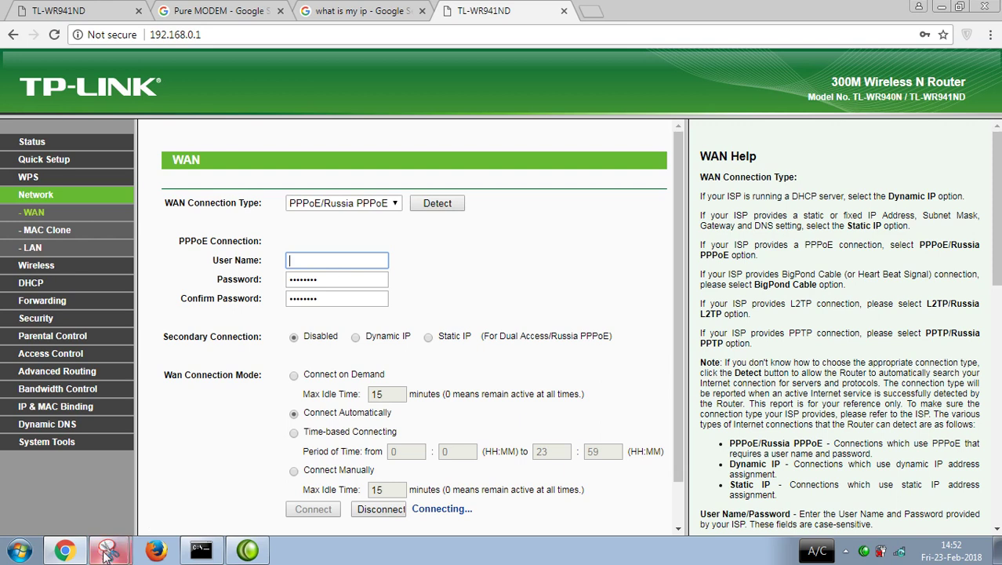
click(107, 553)
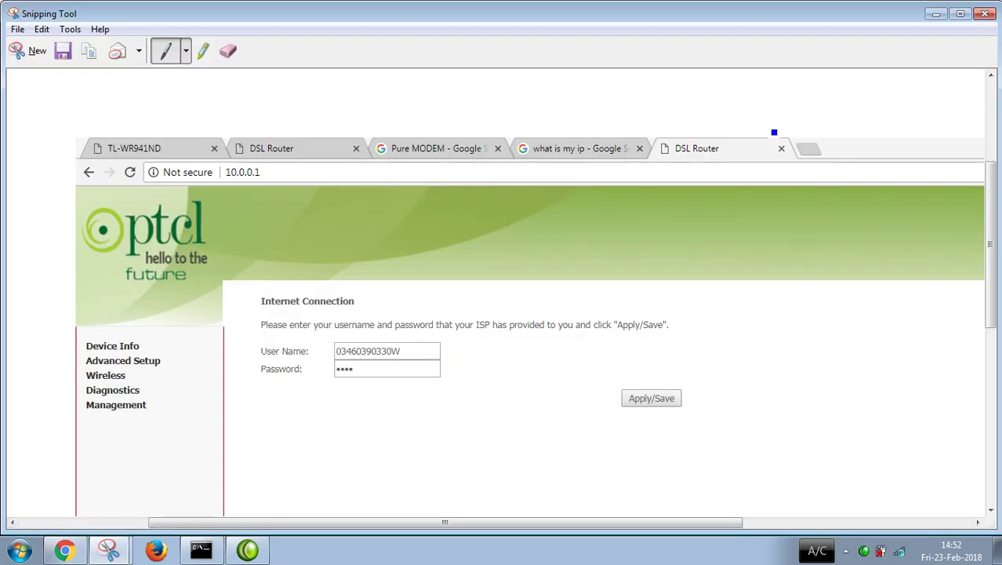
click(935, 14)
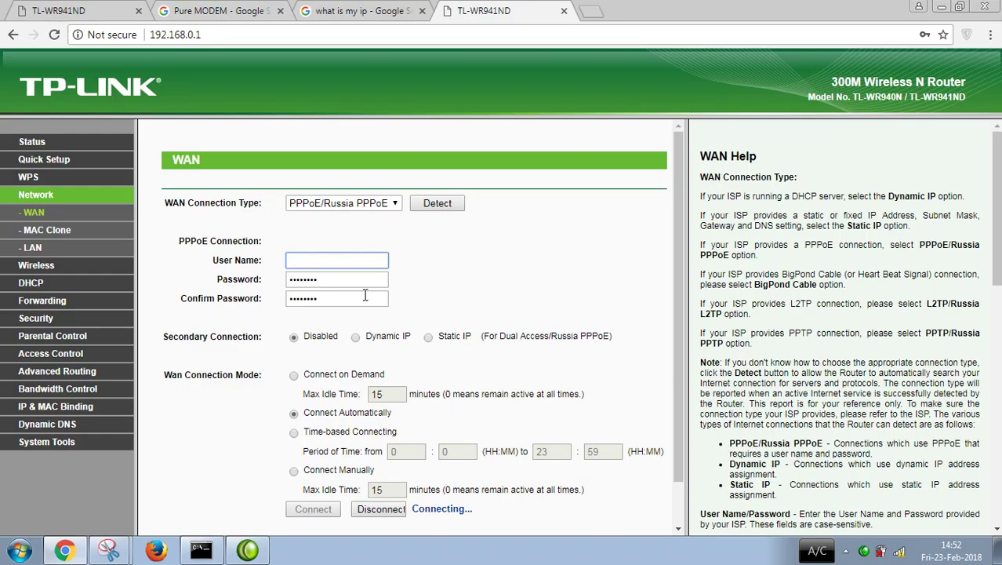
Step: Enter the ISP account user name and correct the mistyped digit
click(309, 265)
key(BackSpace)
text(0)
Step: Replace the old password with the new four-character password and confirm it
click(318, 279)
drag(318, 278, 258, 279)
key(BackSpace)
text(****)
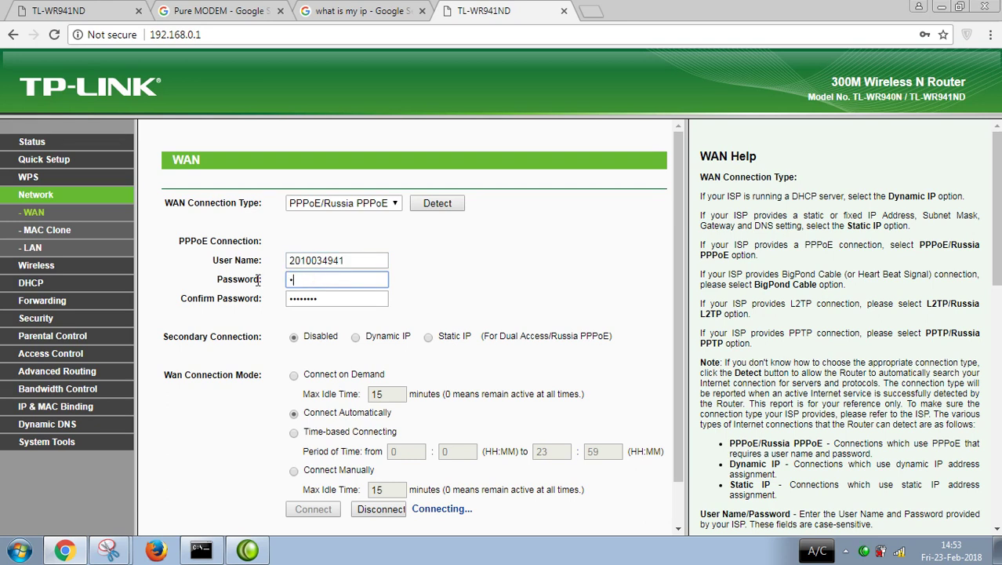
key(Tab)
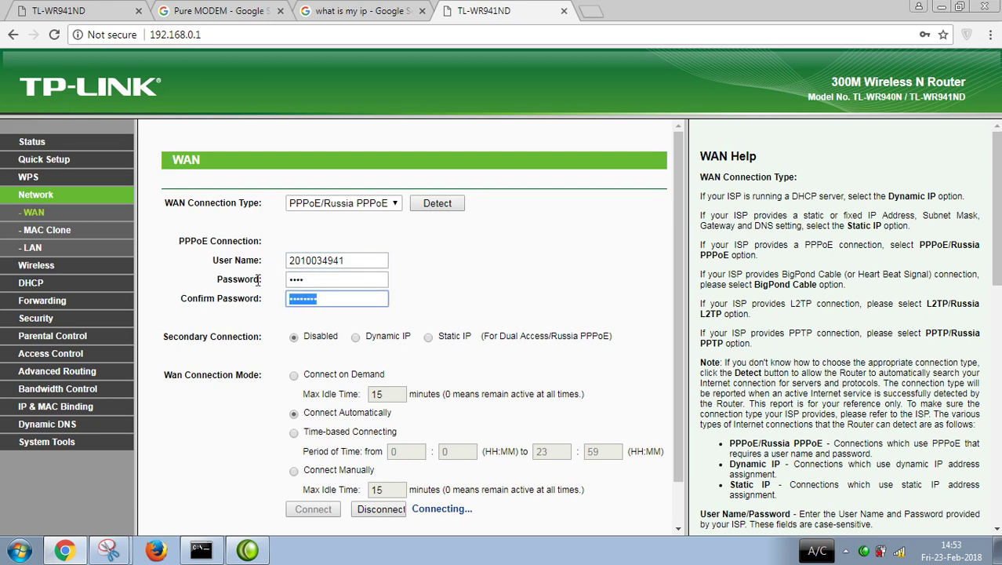
text(****)
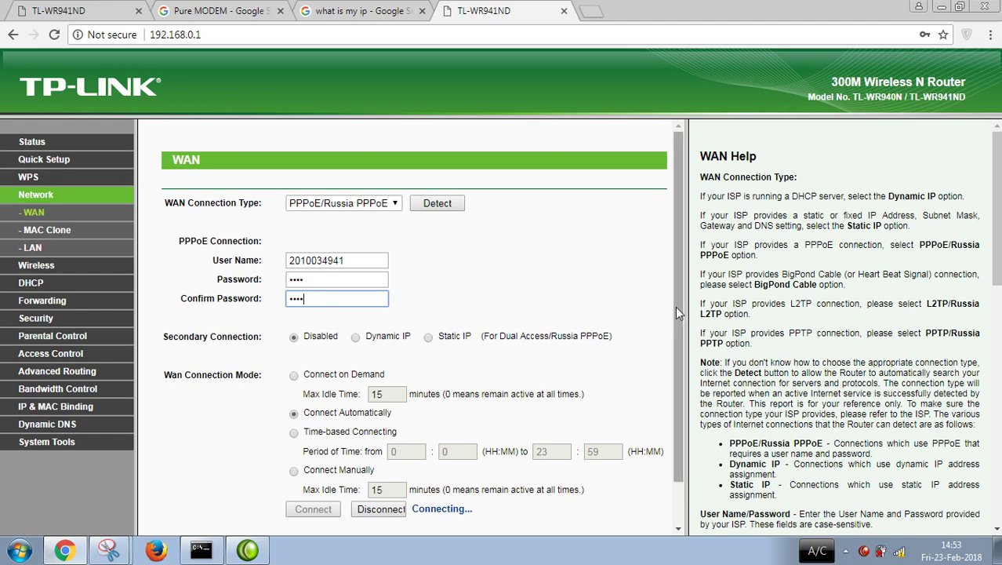
Step: Save the PPPoE WAN settings and minimize Chrome to the desktop
scroll(676, 313, down, 1)
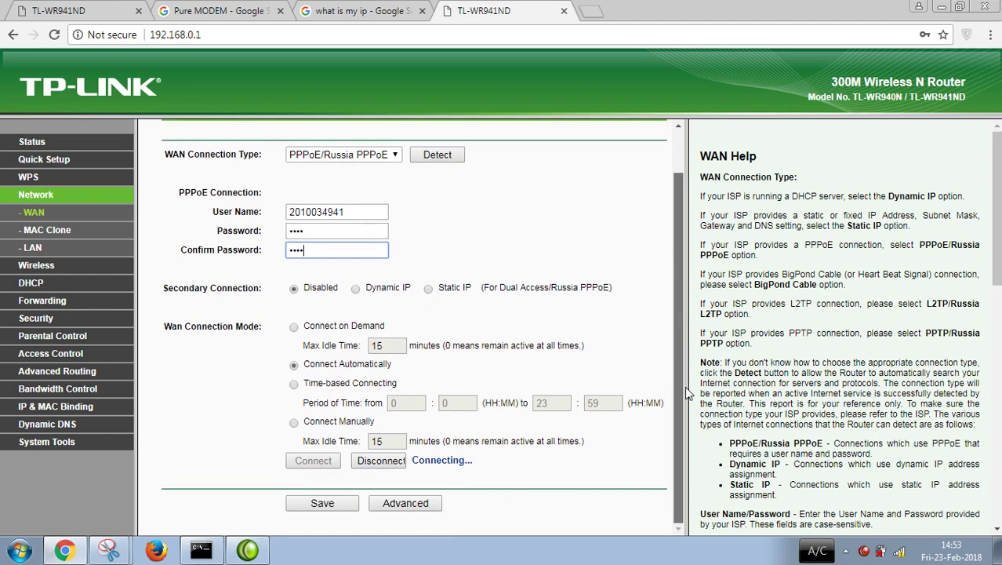
click(339, 508)
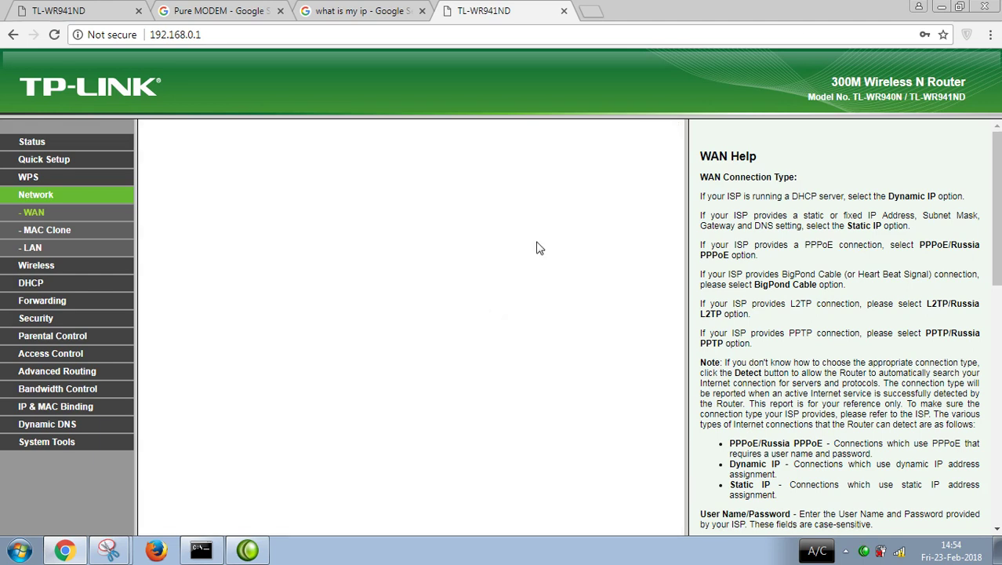
click(941, 7)
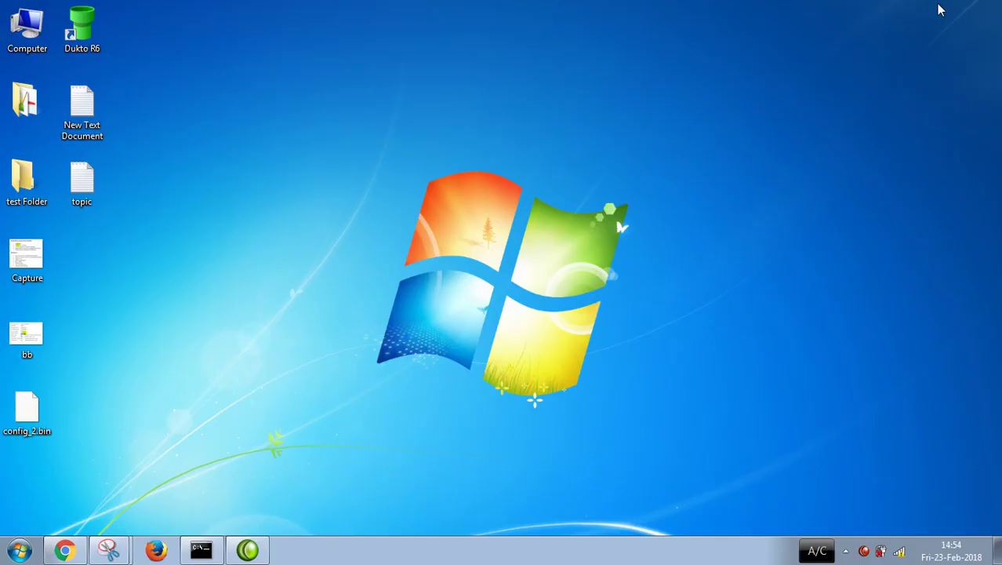